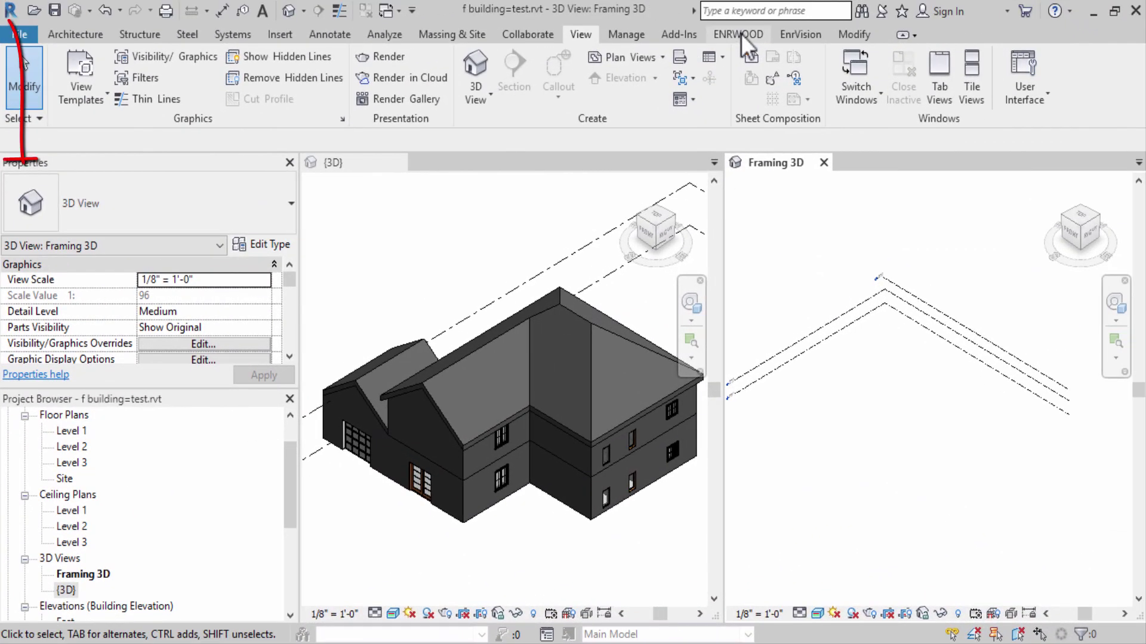
Show the ENRWOOD add-in's wood framing tools on the Revit ribbon
click(741, 33)
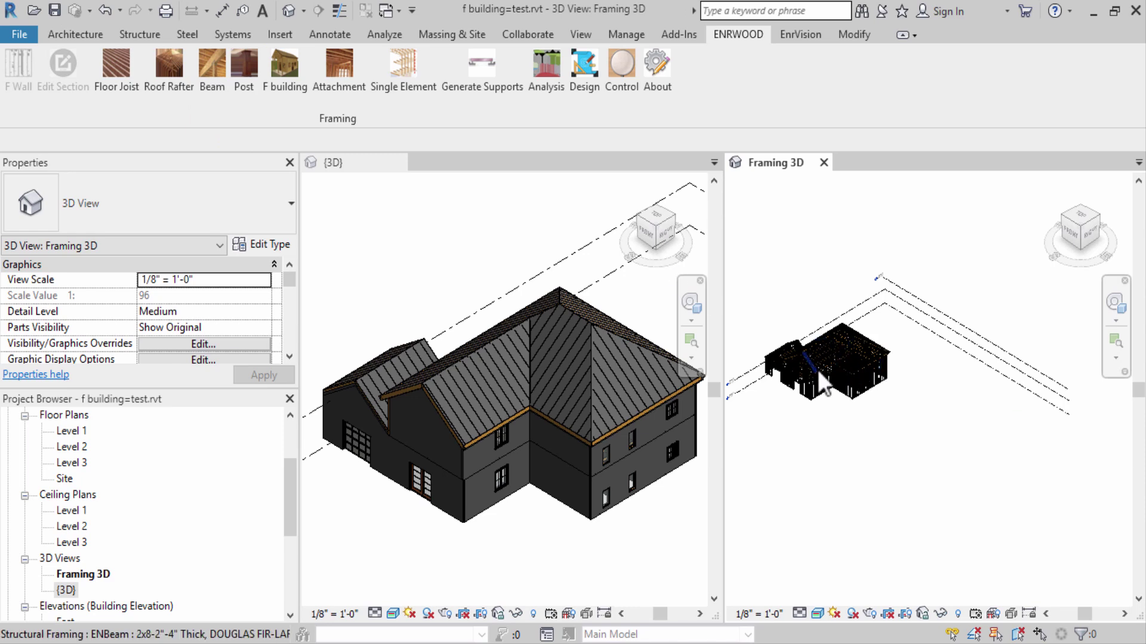
Zoom into the generated framing in 3D and open the Framing-Level 2 structural plan
scroll(778, 318, up, 2)
scroll(777, 321, up, 4)
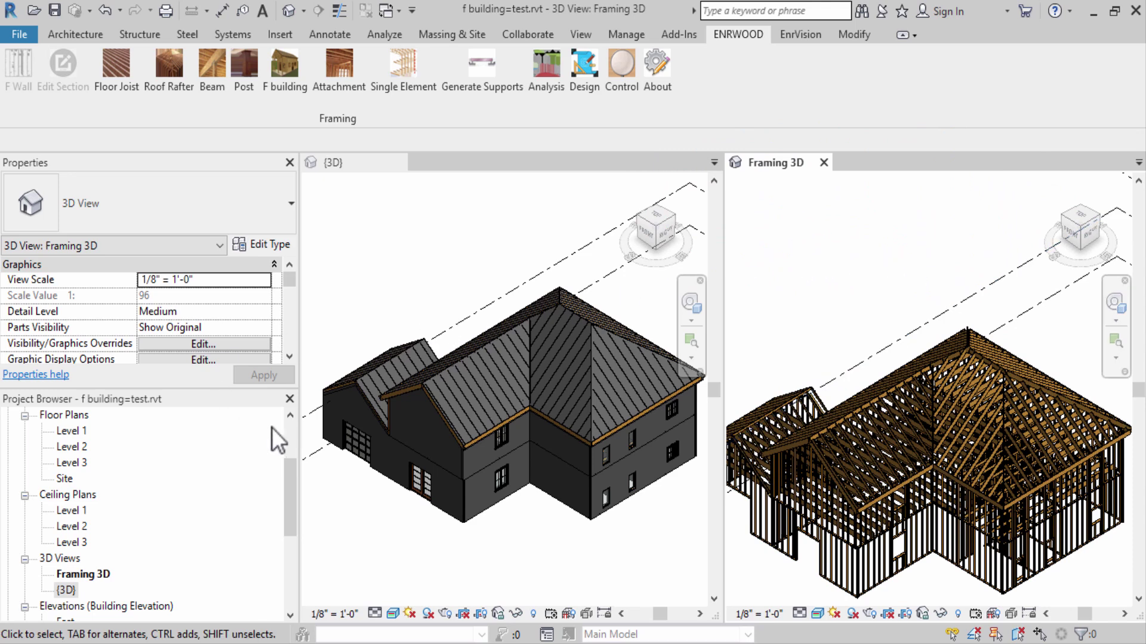
scroll(290, 417, up, 2)
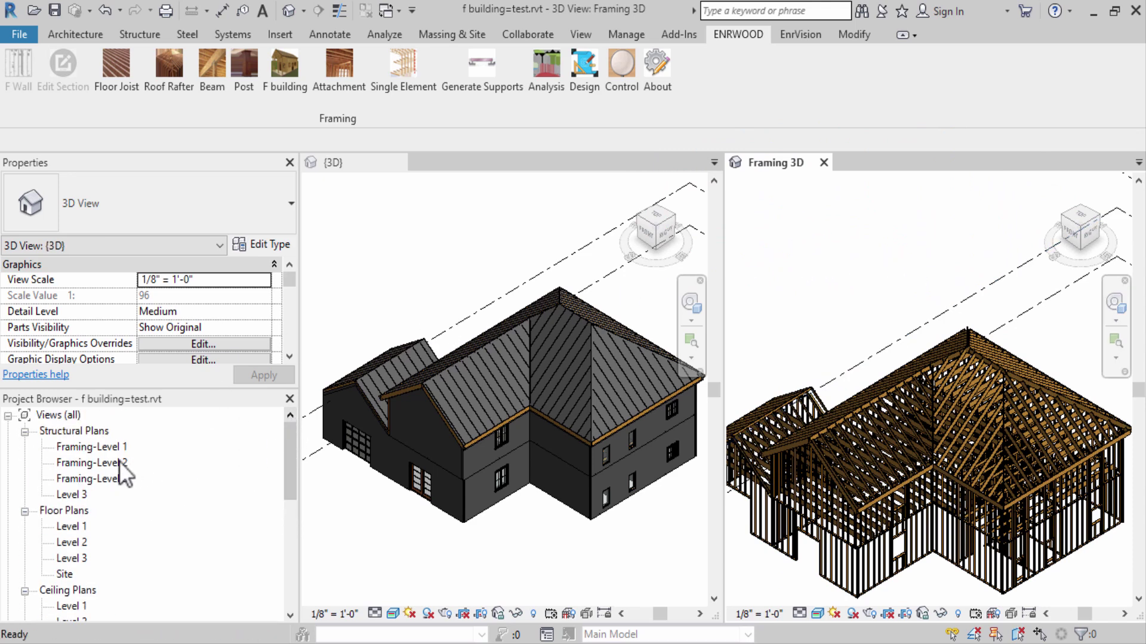
double_click(116, 460)
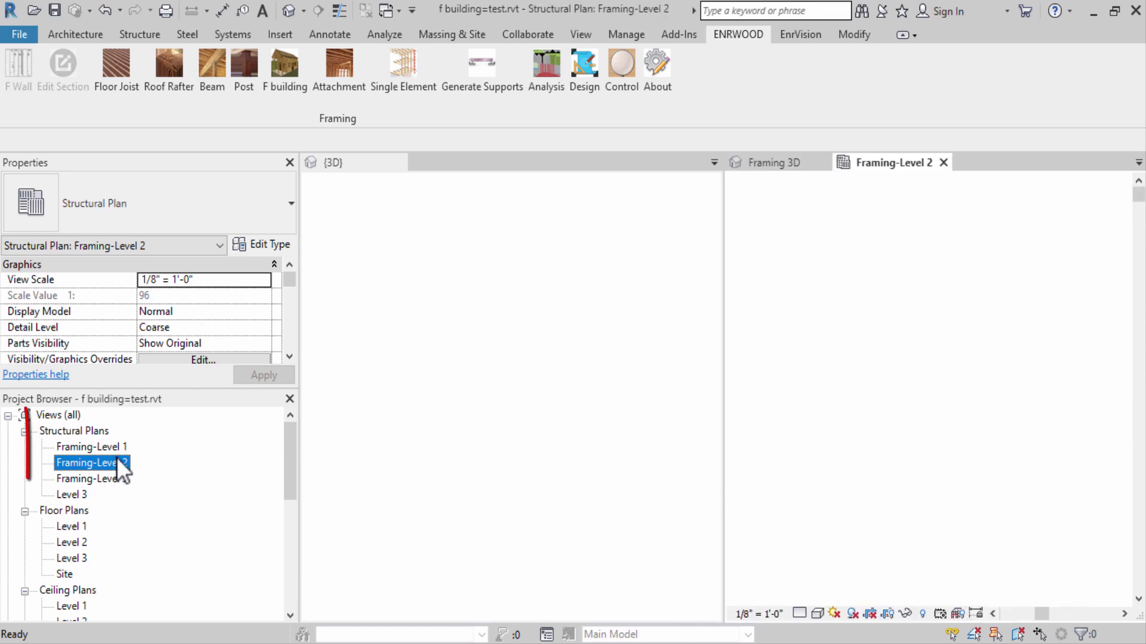
scroll(787, 408, up, 6)
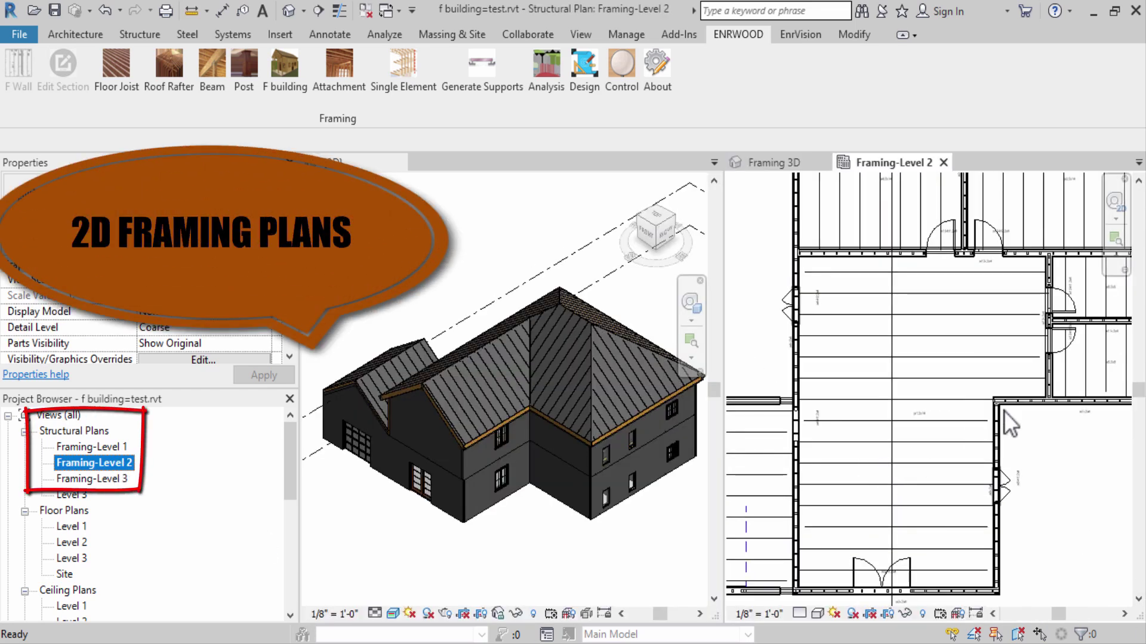
scroll(1004, 411, down, 3)
scroll(795, 448, up, 2)
scroll(795, 448, down, 1)
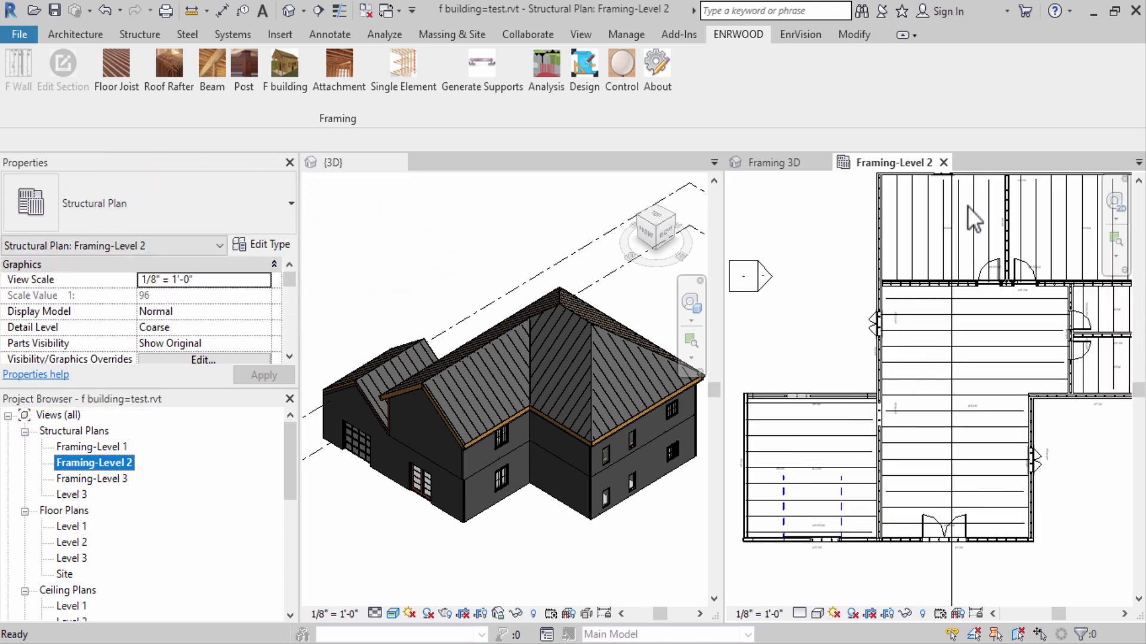
scroll(957, 220, up, 5)
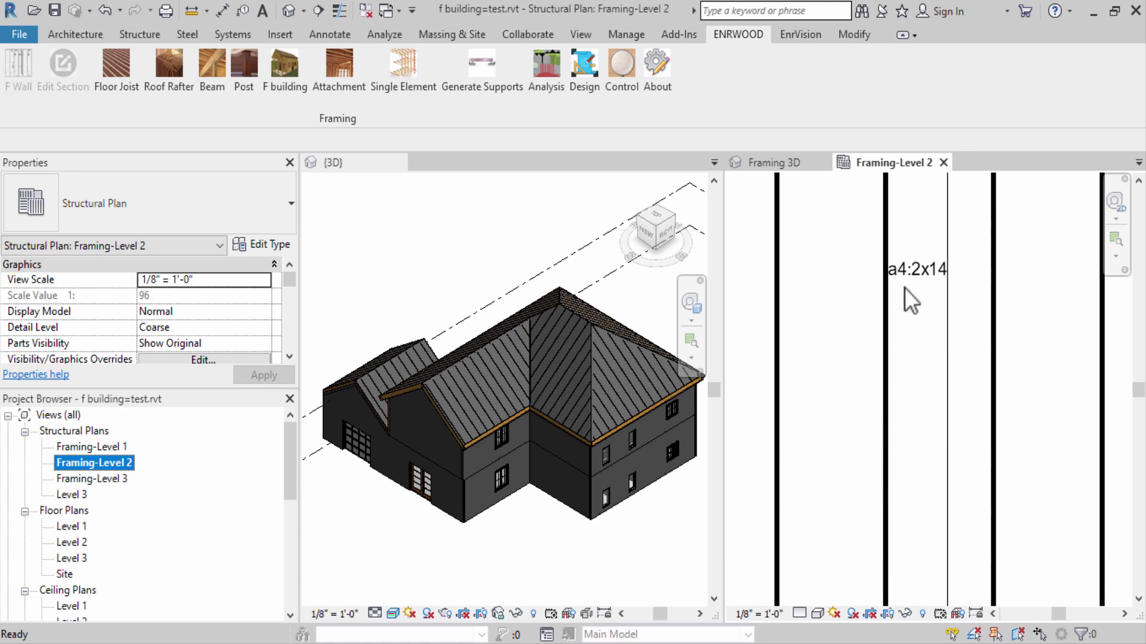
click(916, 268)
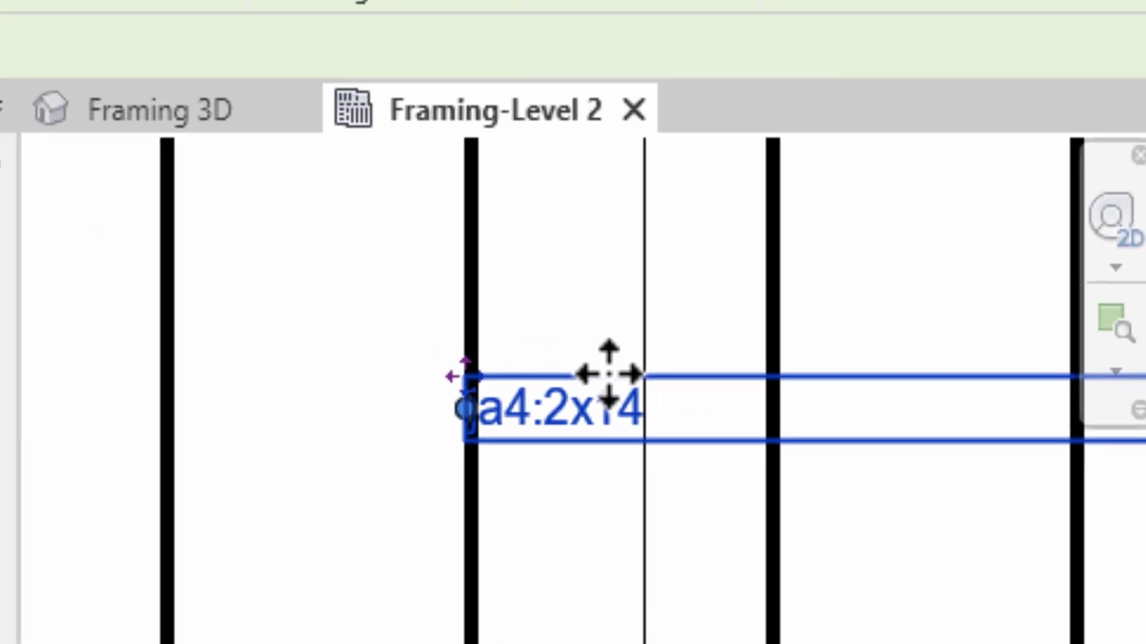
double_click(615, 405)
drag(612, 401, 638, 401)
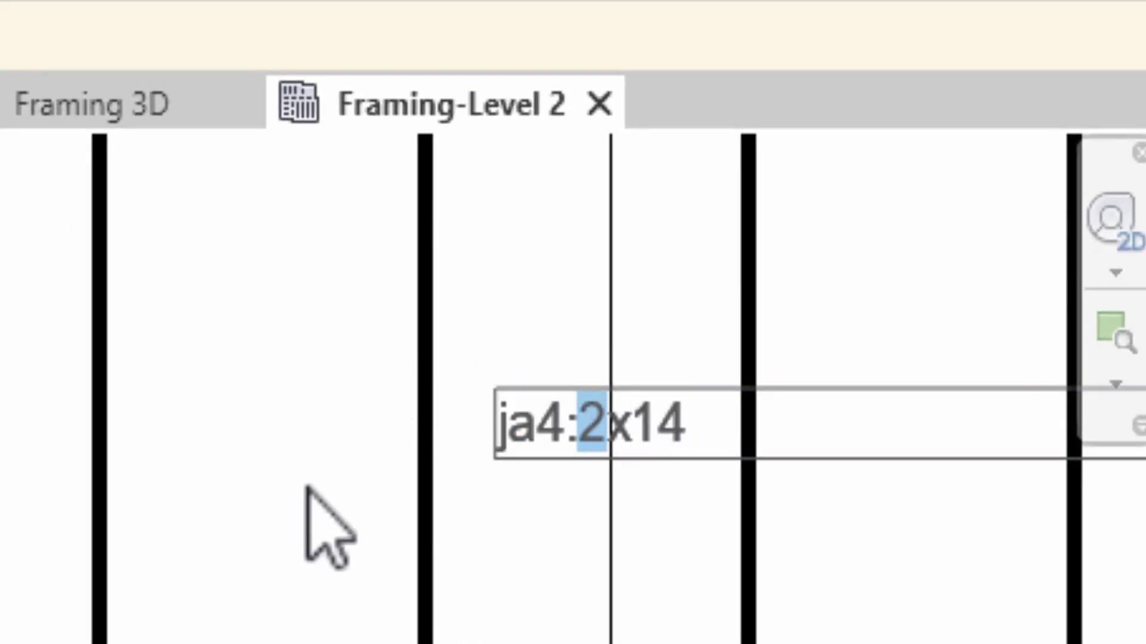
scroll(387, 437, down, 2)
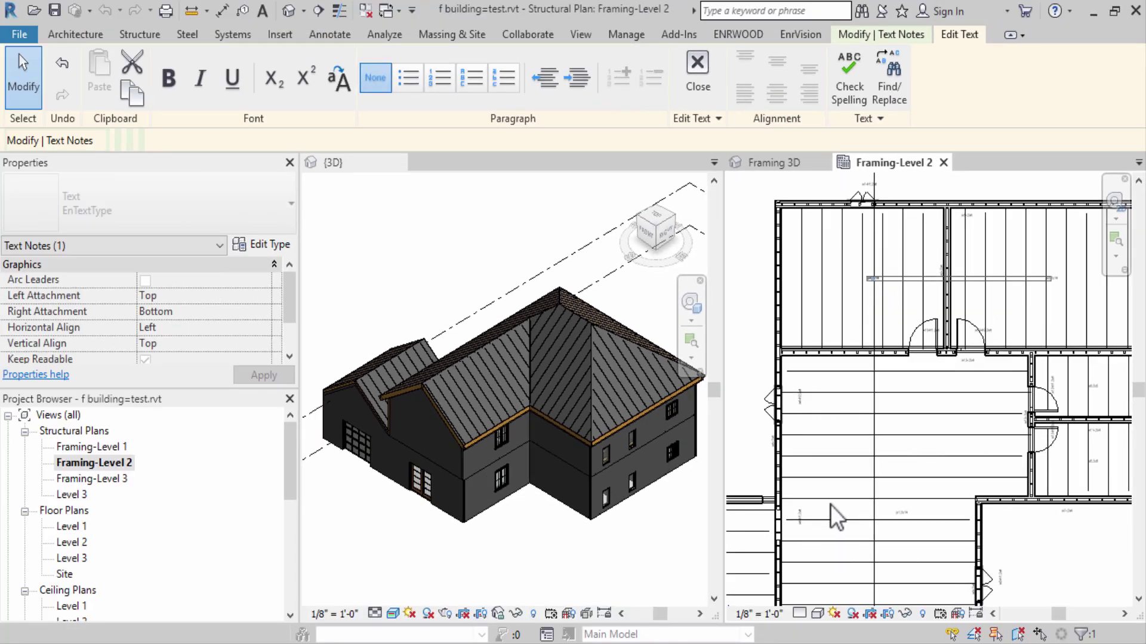
scroll(831, 476, down, 2)
scroll(835, 489, down, 4)
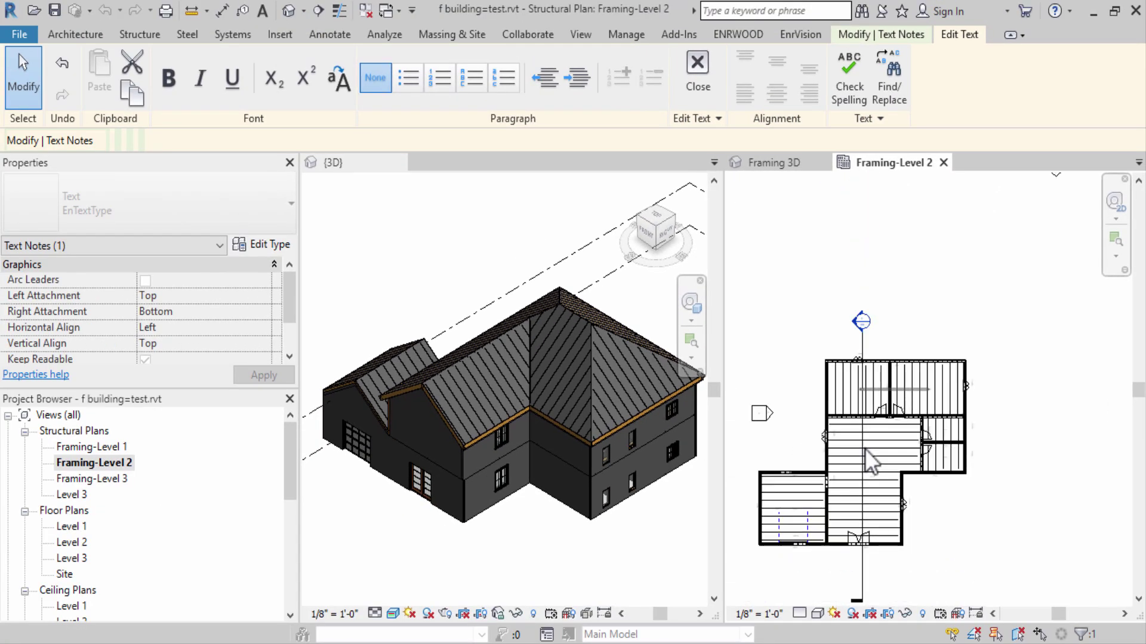
scroll(864, 476, up, 5)
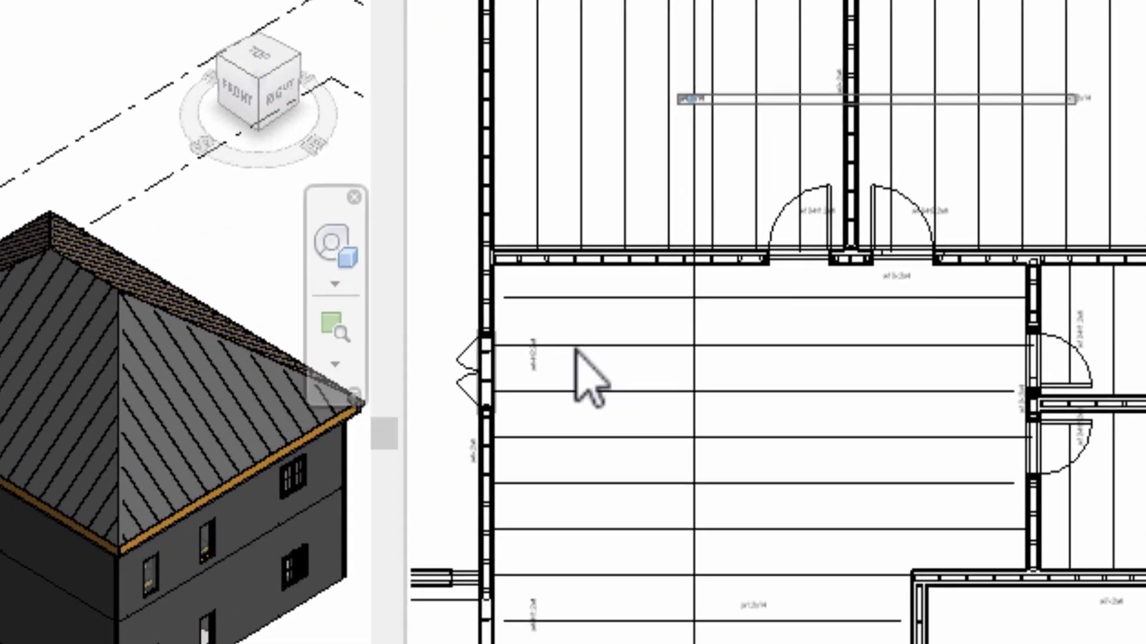
scroll(814, 516, up, 5)
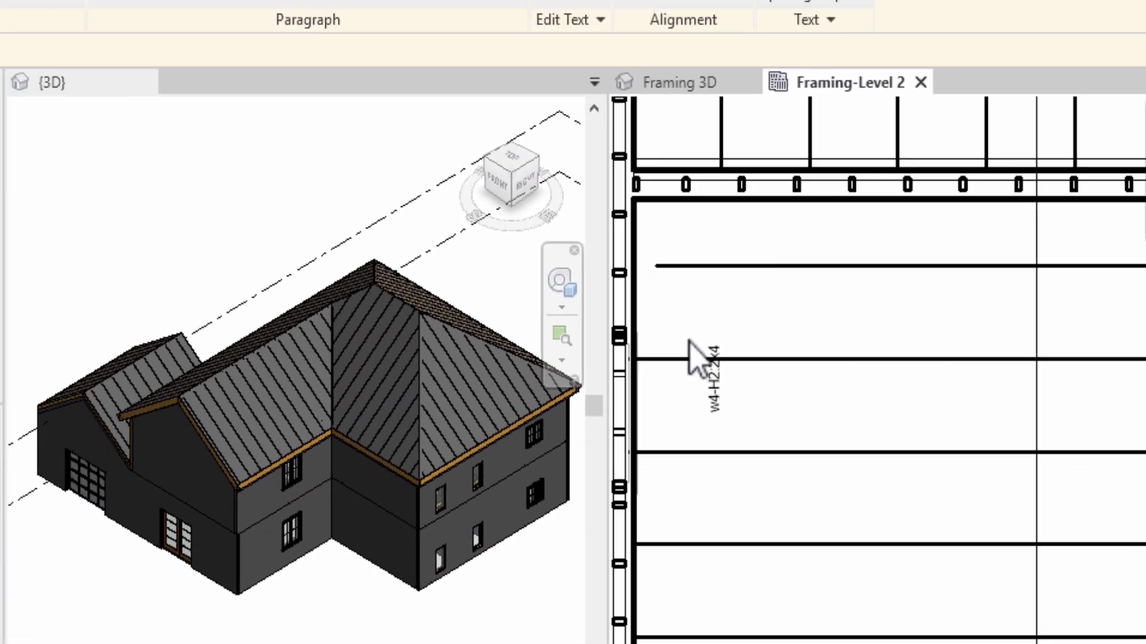
scroll(539, 373, down, 5)
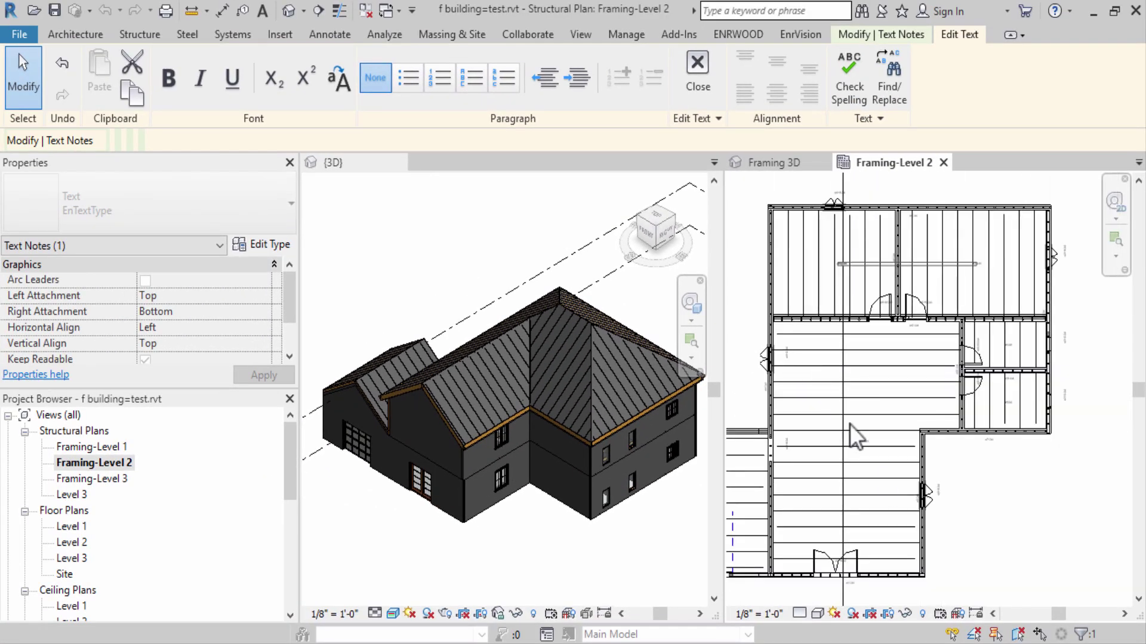
scroll(866, 450, up, 5)
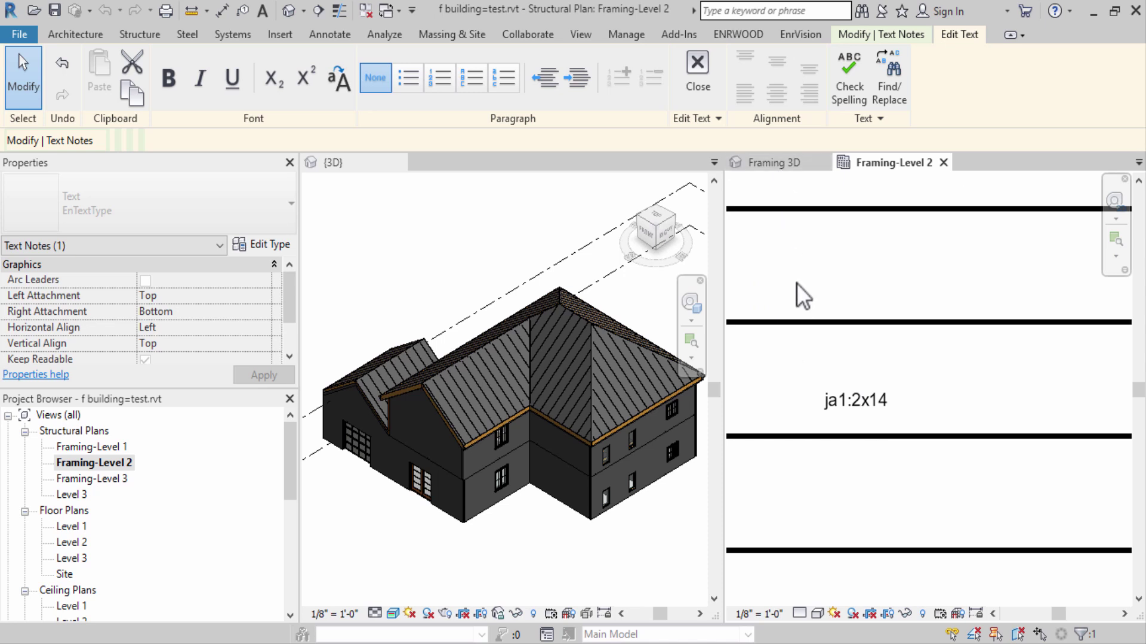
Generate supports, run the framing analysis, and open the ENRWOOD Design window
click(743, 33)
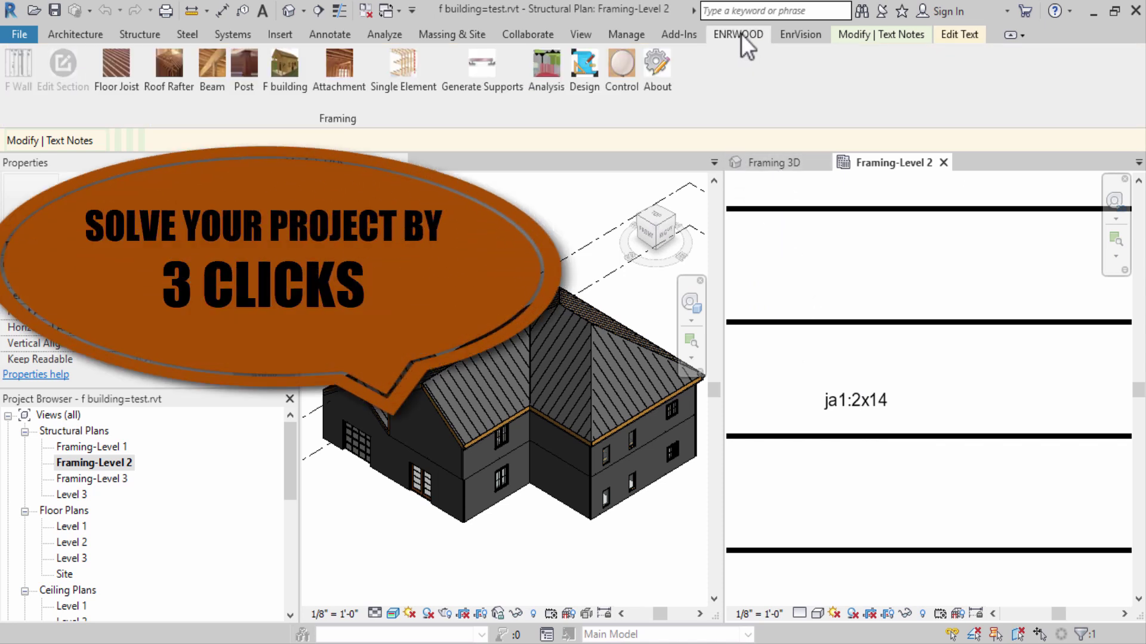
click(488, 79)
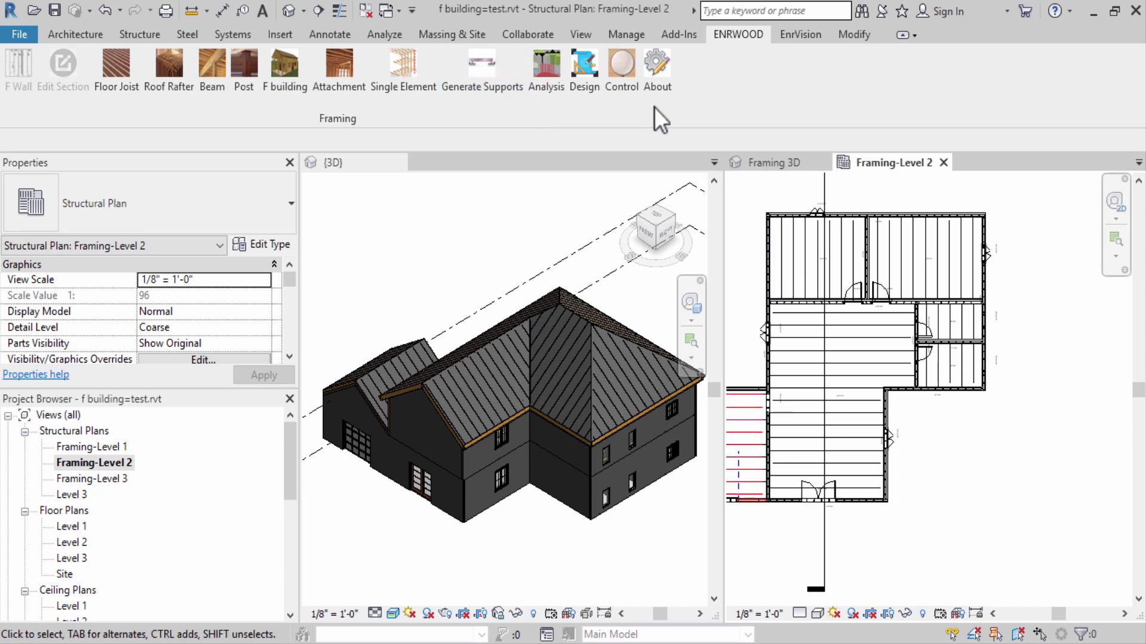
click(546, 77)
click(584, 77)
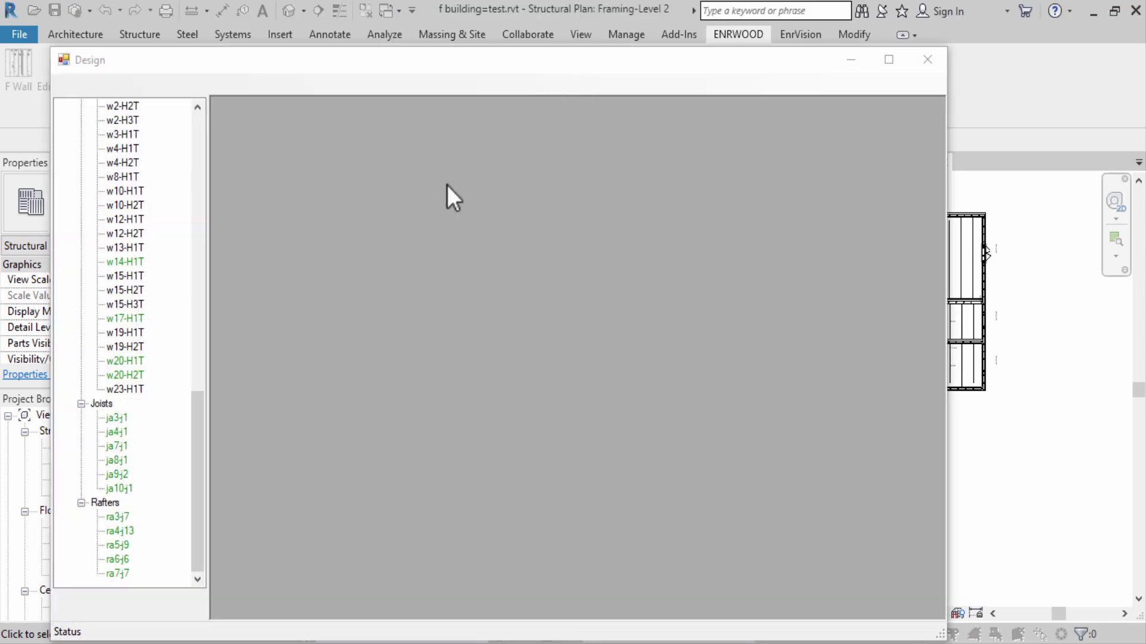
Collapse the Studs group and view the design of opening header w14-H1T
click(116, 419)
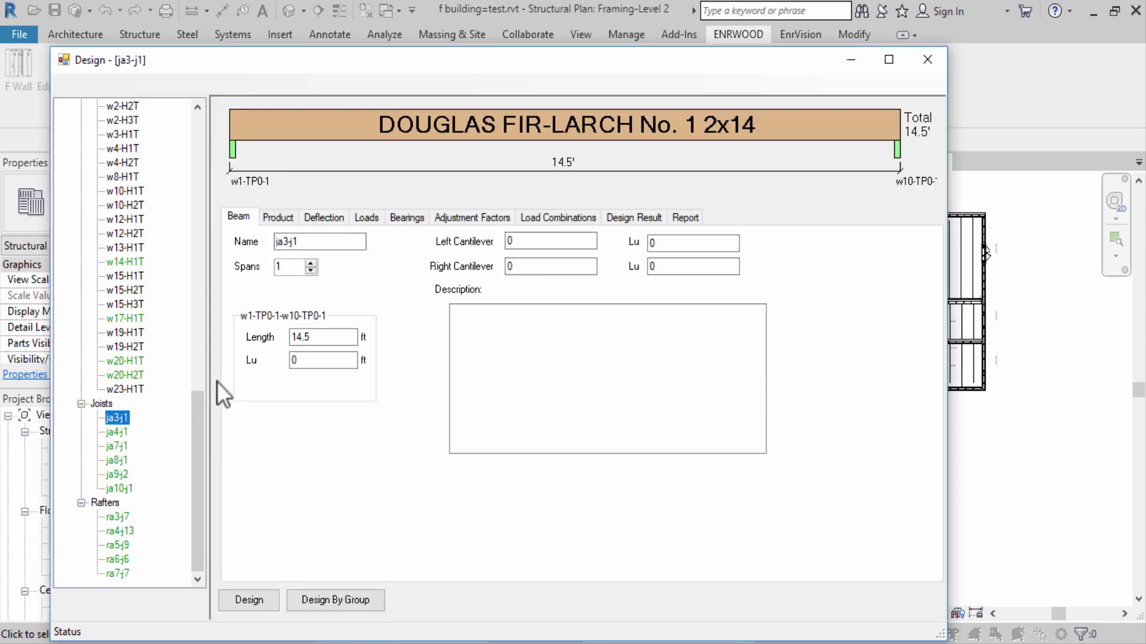
drag(194, 436, 229, 144)
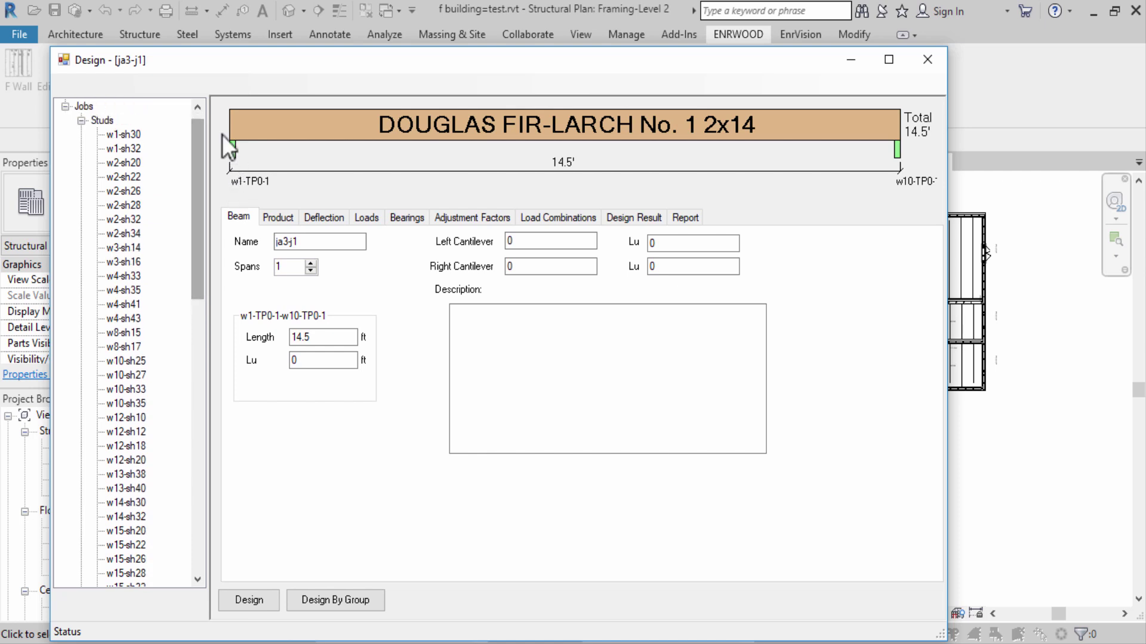
click(84, 121)
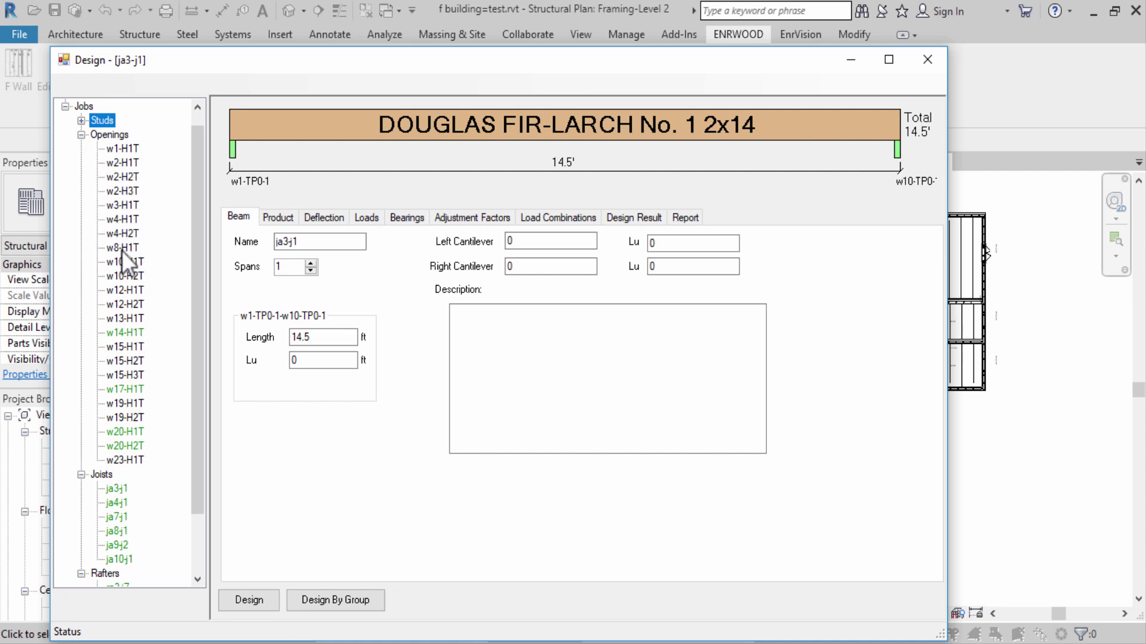
click(125, 336)
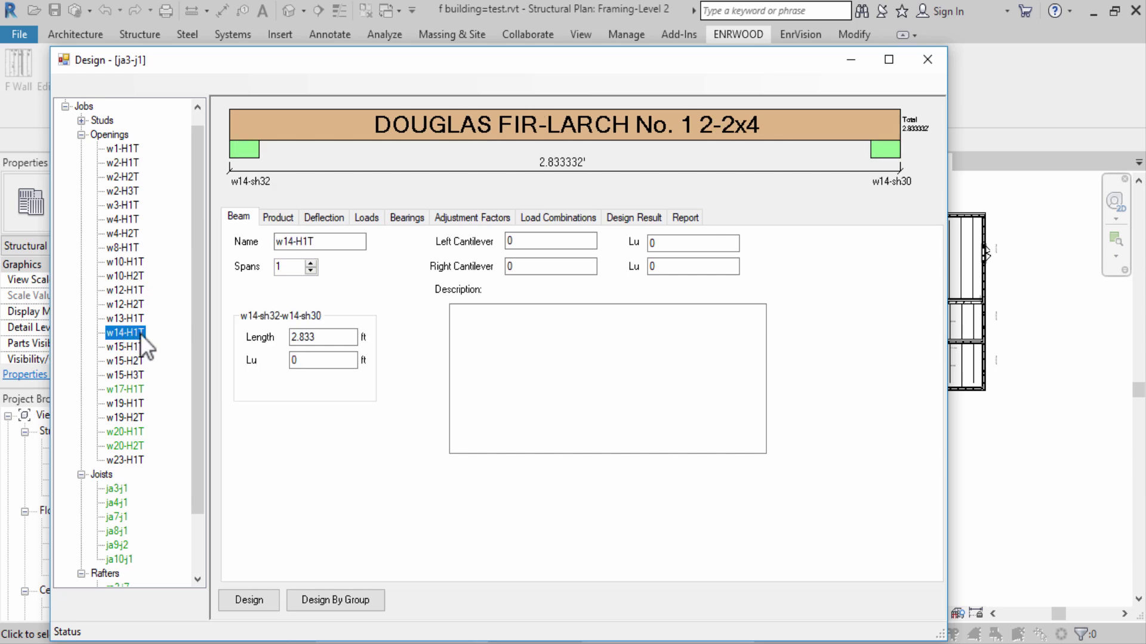
Show joist ja3-j1's product, Douglas Fir-Larch No. 1 2x14, passing its design at 75%
click(118, 489)
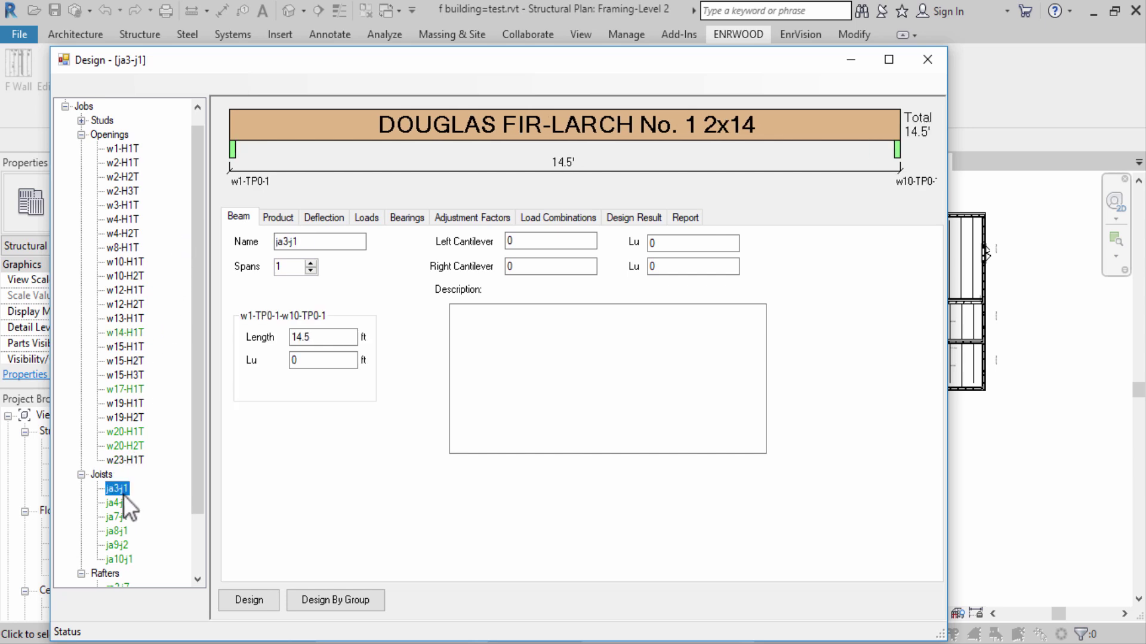
click(276, 219)
click(615, 219)
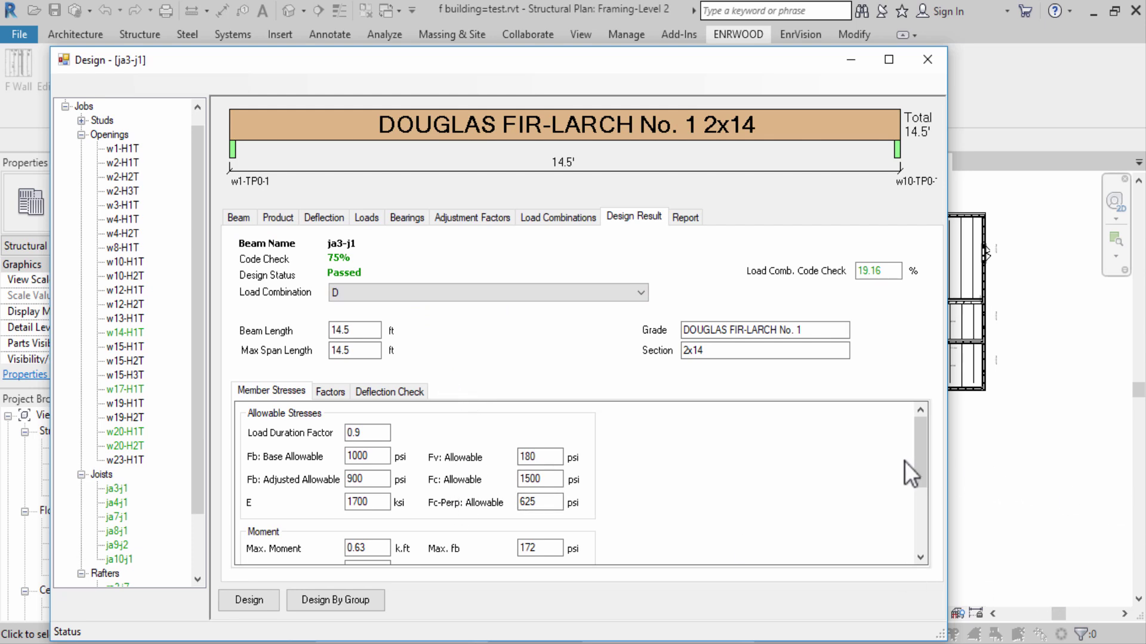
Review joist ja3-j1's adjustment factors and deflection check results
mouse_move(920, 436)
mouse_down()
mouse_move(921, 486)
mouse_move(922, 416)
mouse_up()
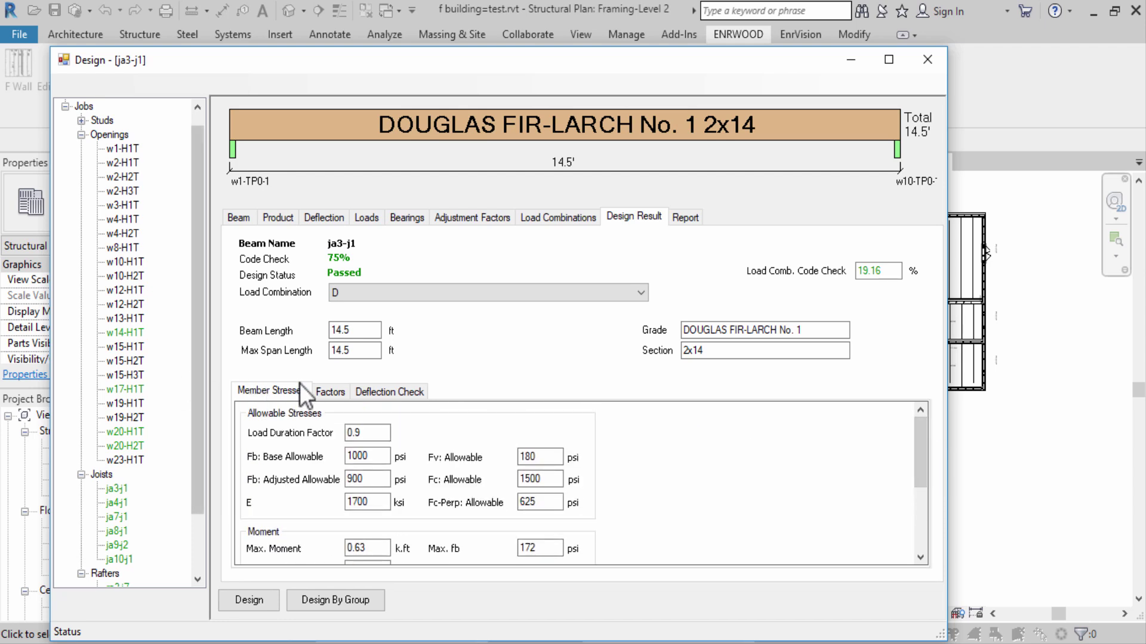
click(332, 391)
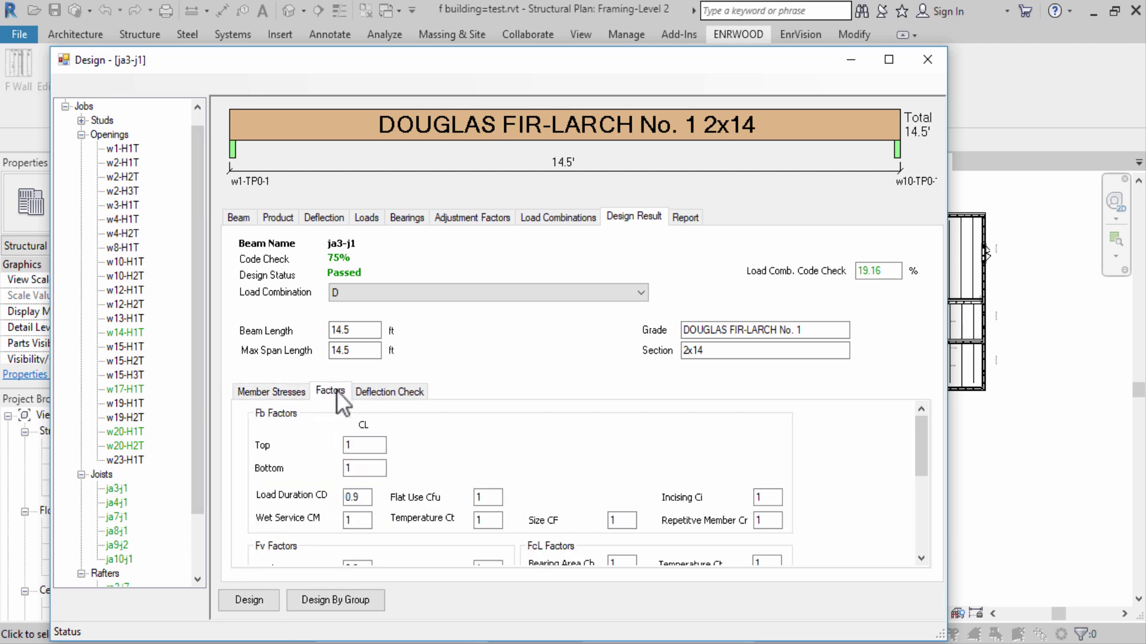
mouse_move(920, 431)
mouse_down()
mouse_move(917, 479)
mouse_move(935, 449)
mouse_move(929, 433)
mouse_up()
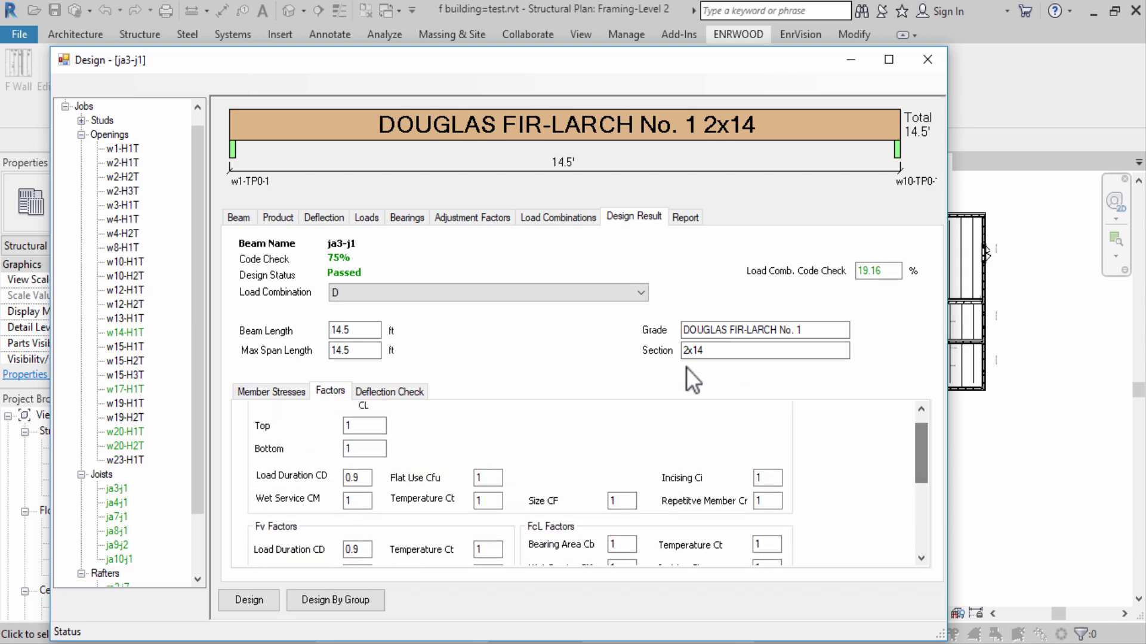
click(395, 390)
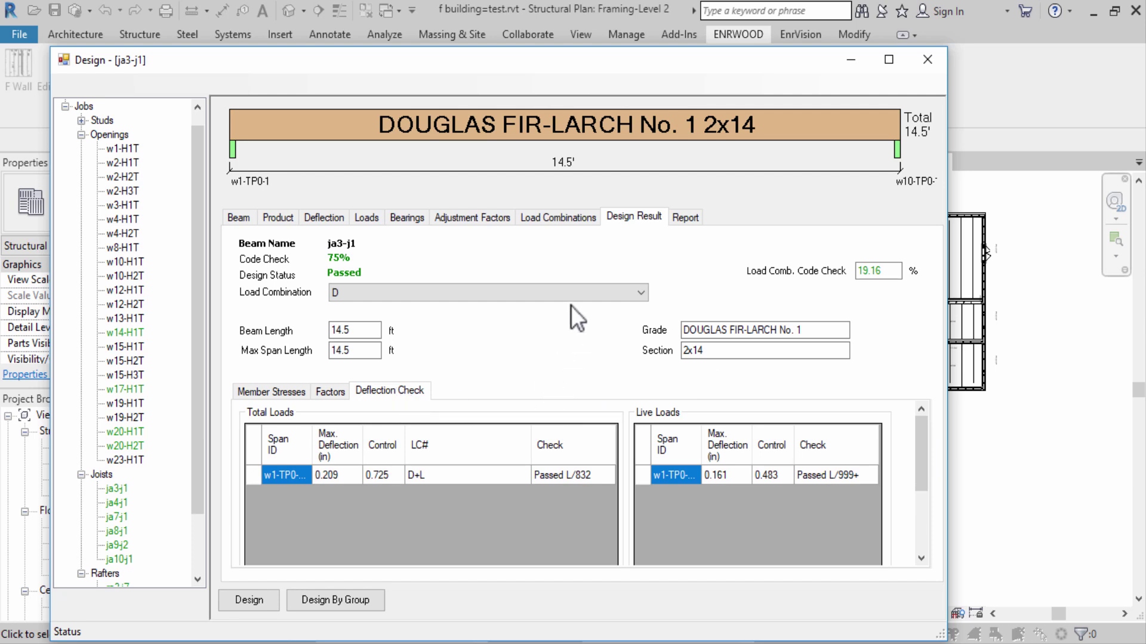
Scroll through ja3-j1's design report, then close the Design window and launch ENRWOOD Control
click(686, 218)
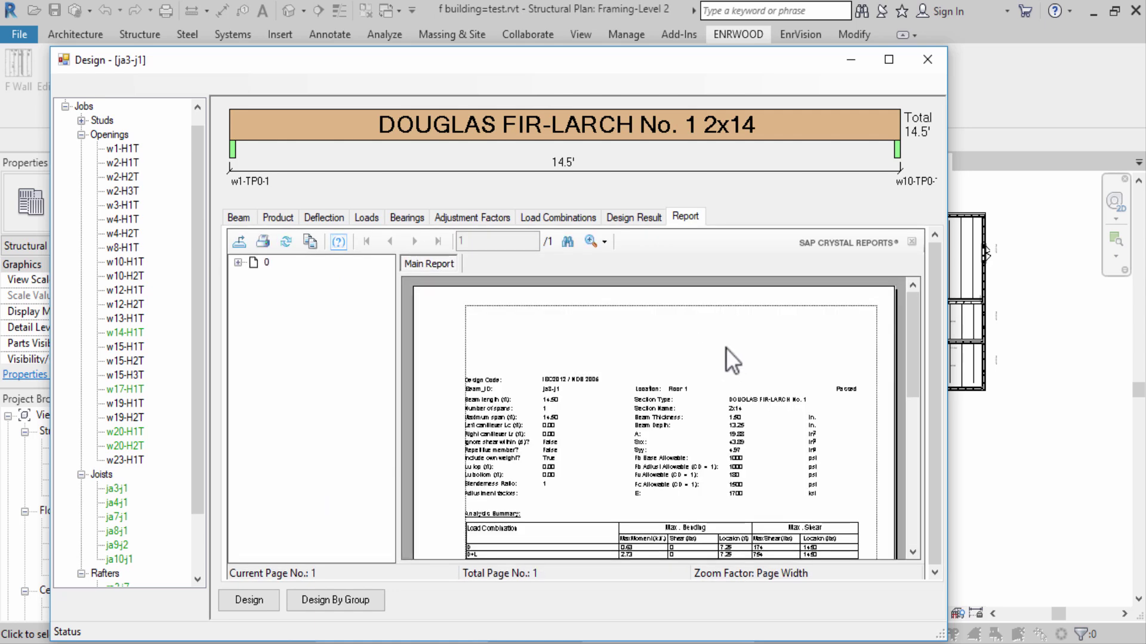
drag(910, 332, 902, 394)
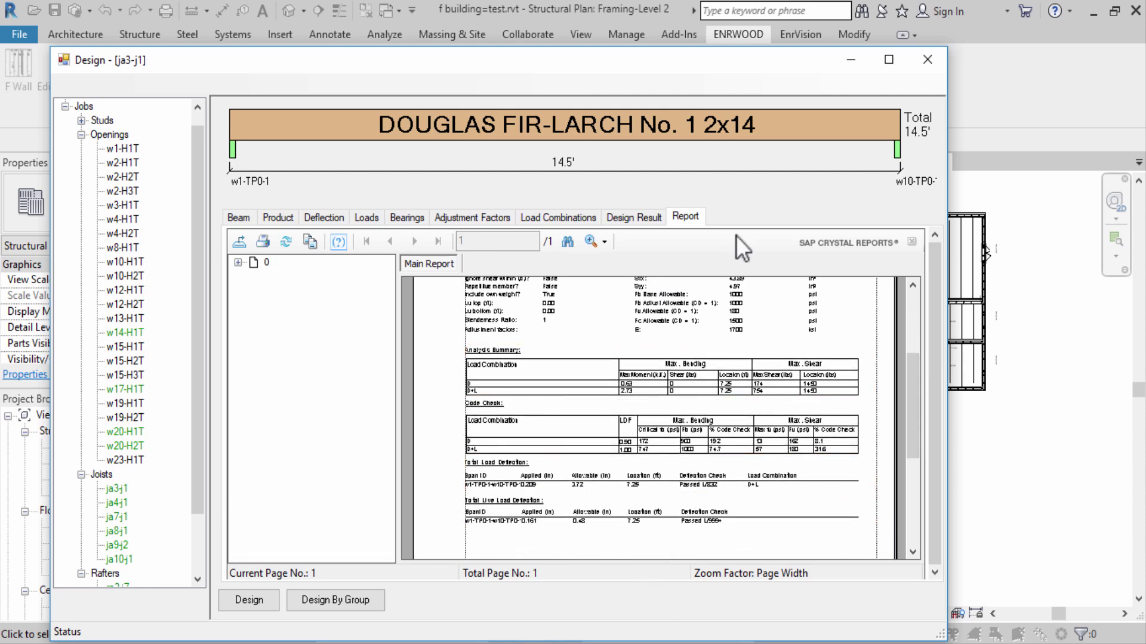
click(926, 64)
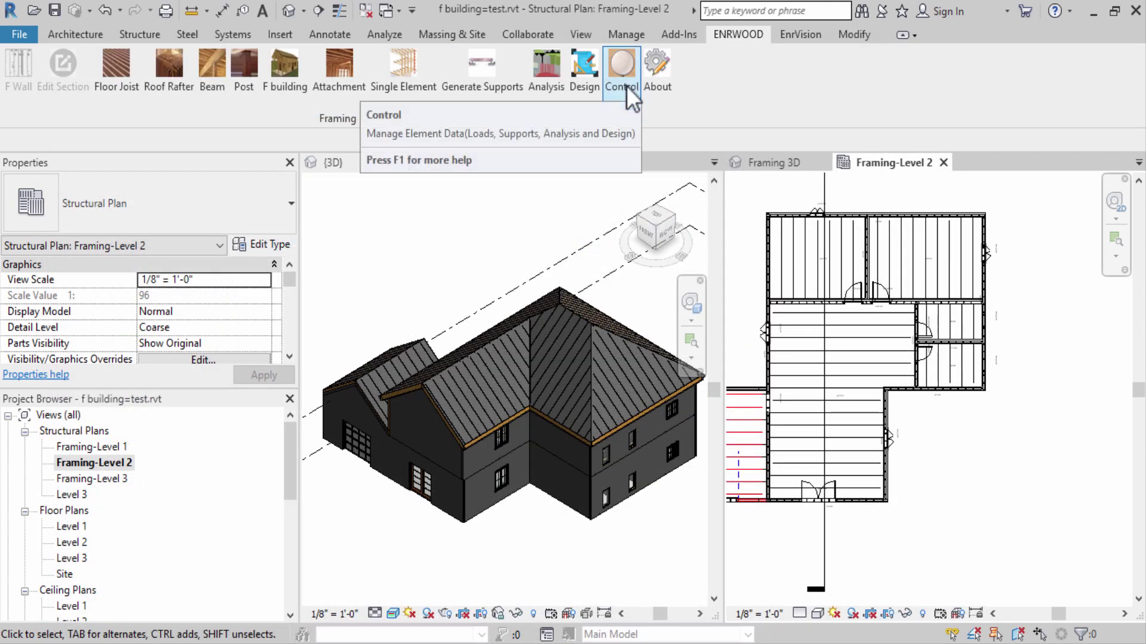
click(626, 85)
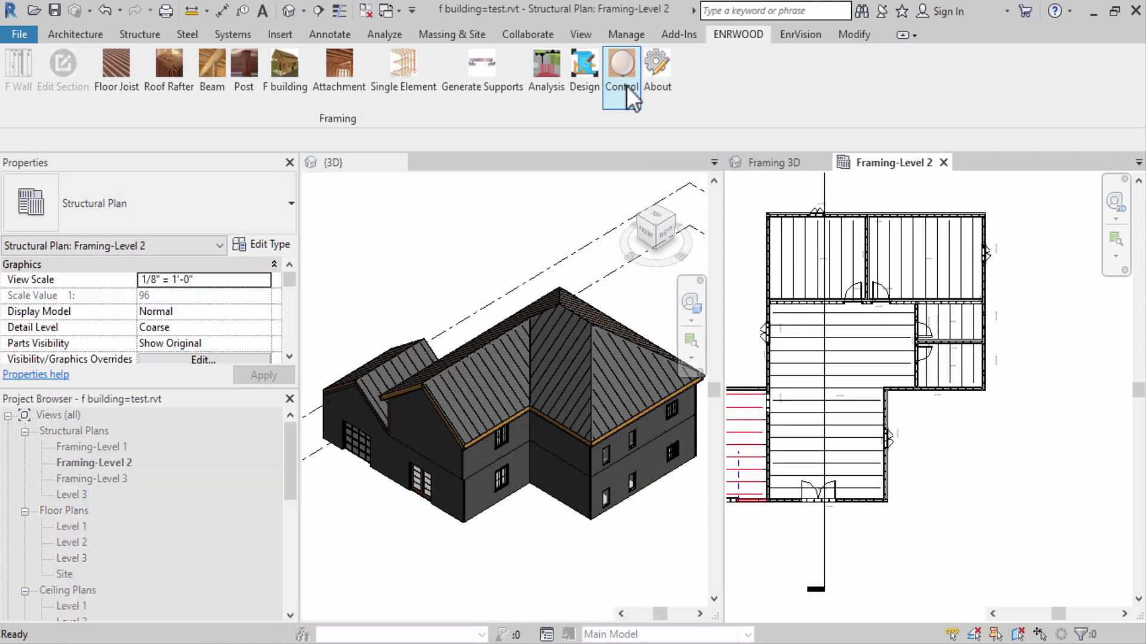
Pick a Level 2 joist and show ja4-j1's supports, carriers and -174 dead / -580 live reactions
click(778, 257)
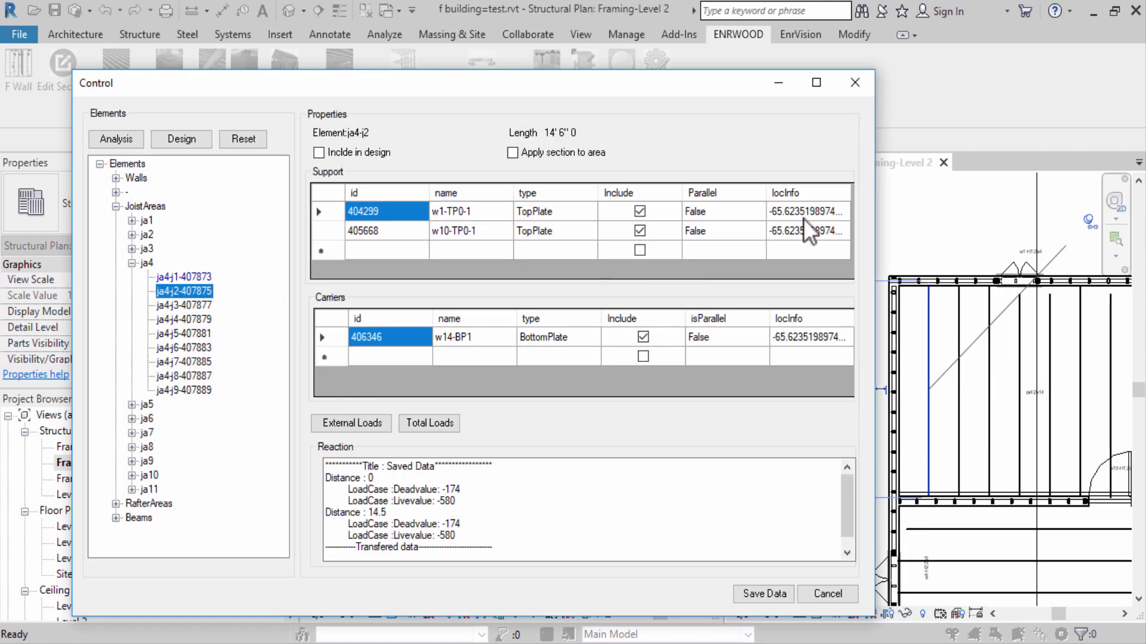
drag(742, 61, 740, 61)
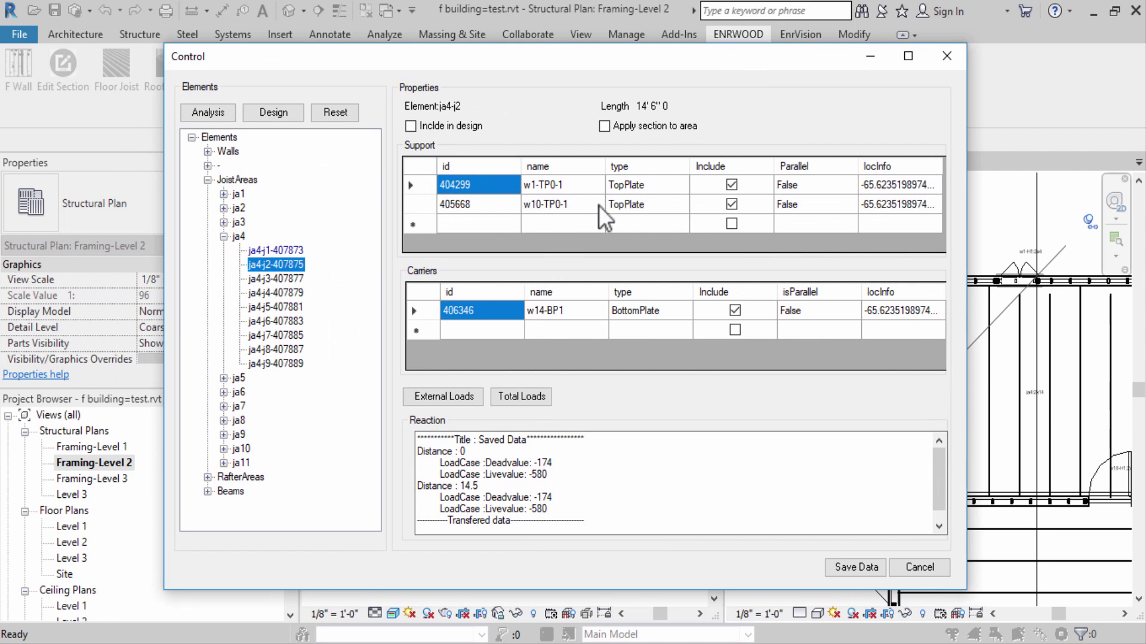
click(286, 250)
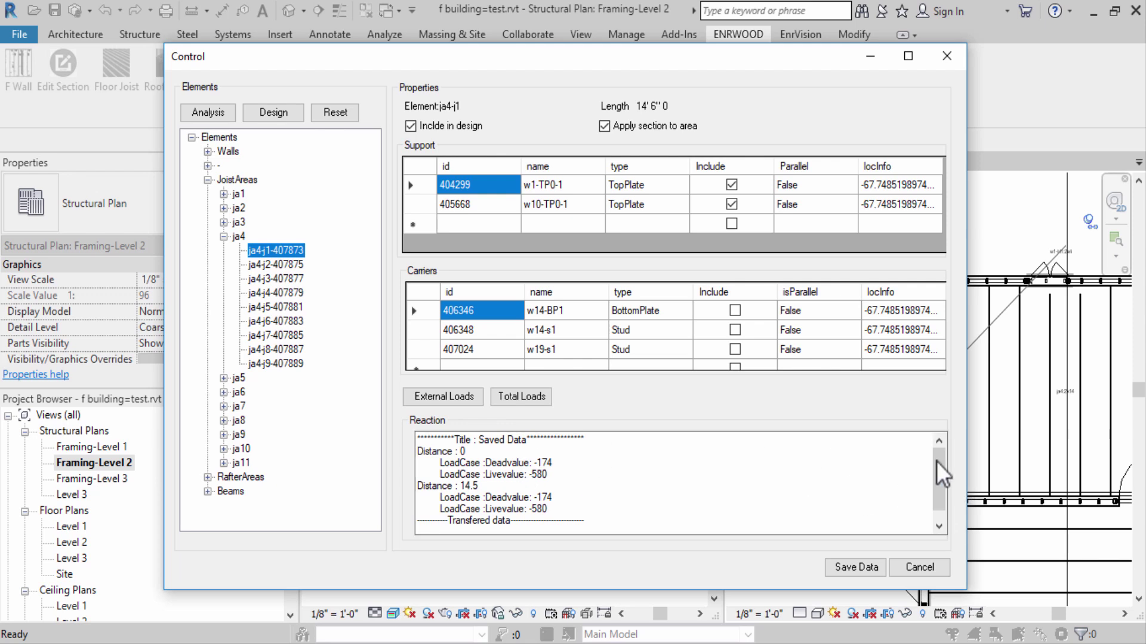
drag(938, 466, 941, 451)
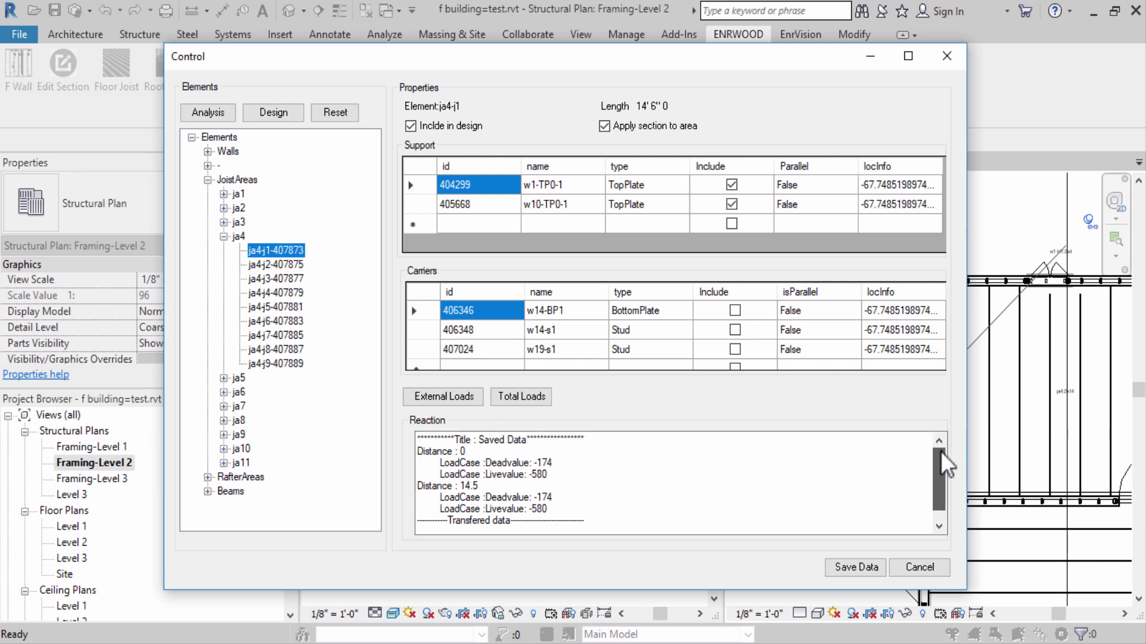